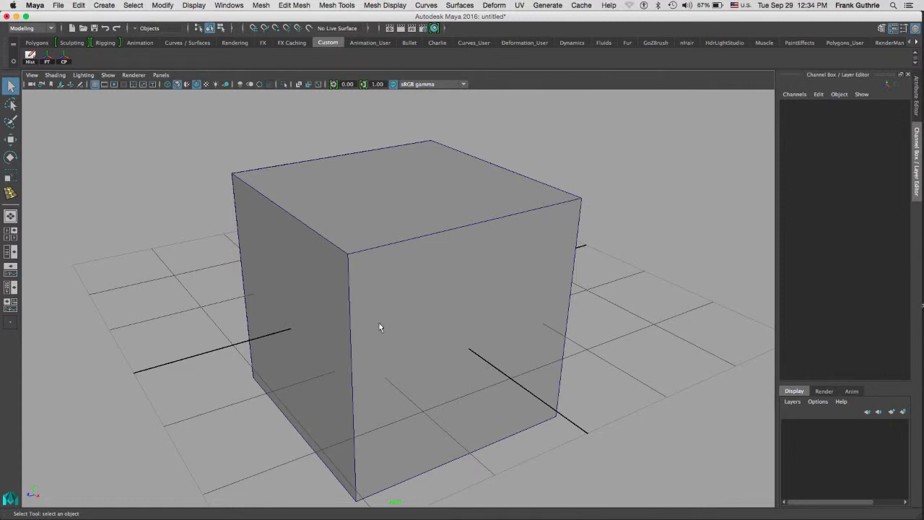
- Switch to the side view and turn on wireframe on shaded so the cube's edges are displayed
key(space)
key(space)
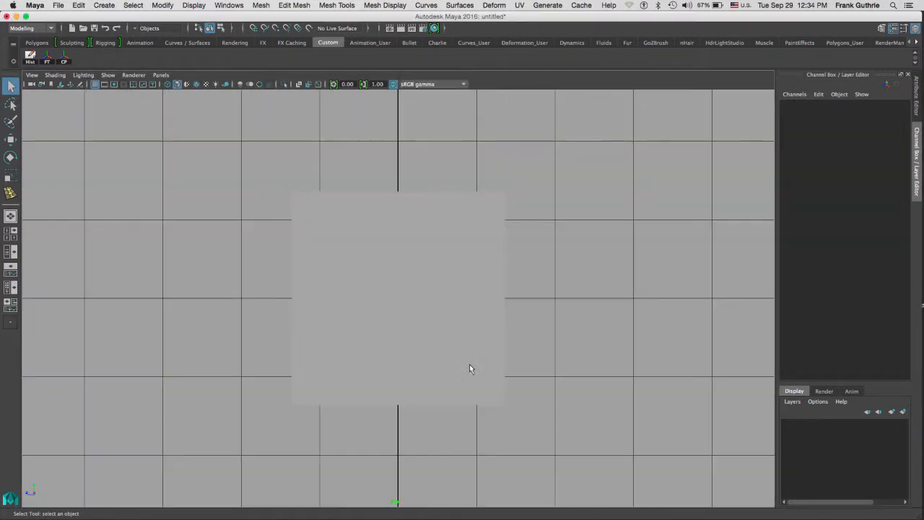
drag(246, 400, 396, 312)
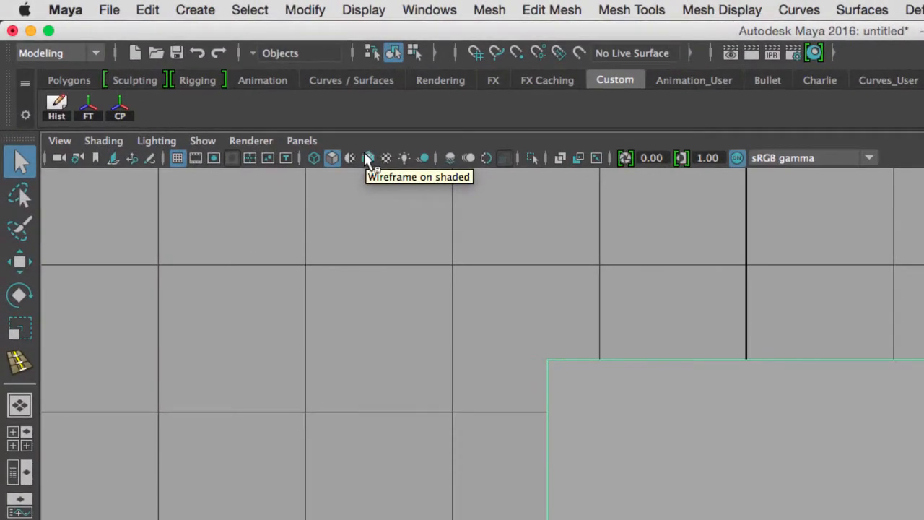
click(365, 153)
click(452, 401)
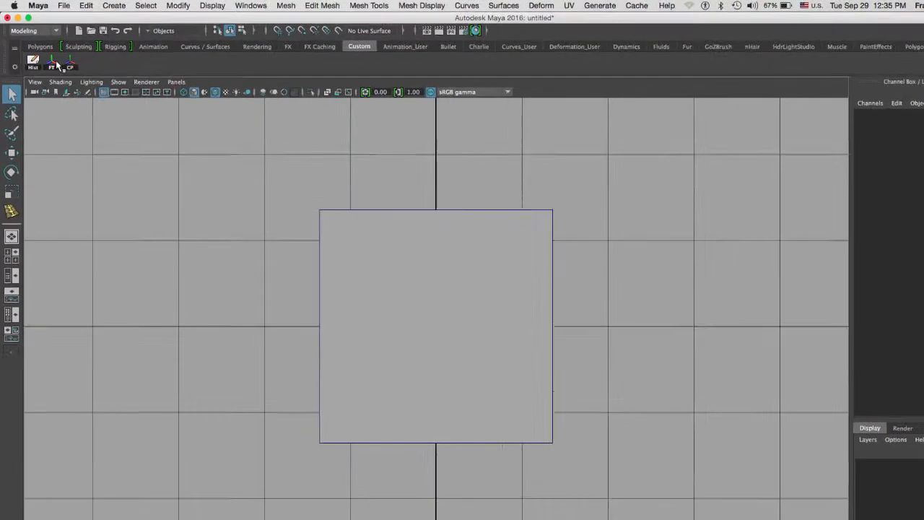
- Draw a U-shaped EP curve with five points beside the cube in the side view
click(341, 80)
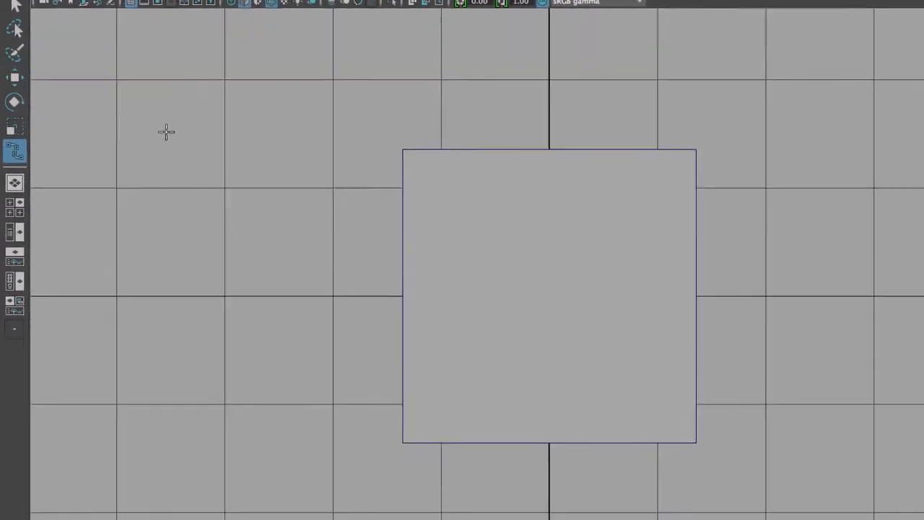
click(227, 337)
click(174, 341)
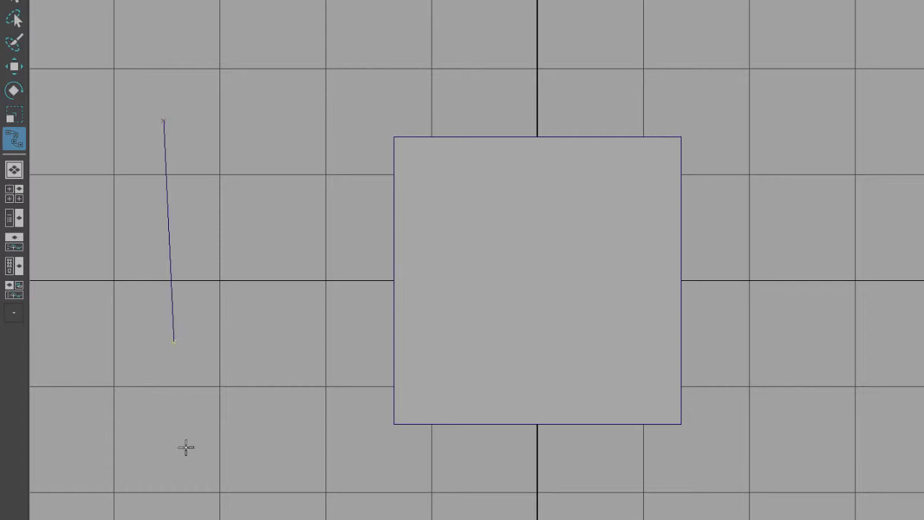
drag(211, 463, 253, 460)
drag(276, 422, 301, 309)
drag(301, 228, 308, 135)
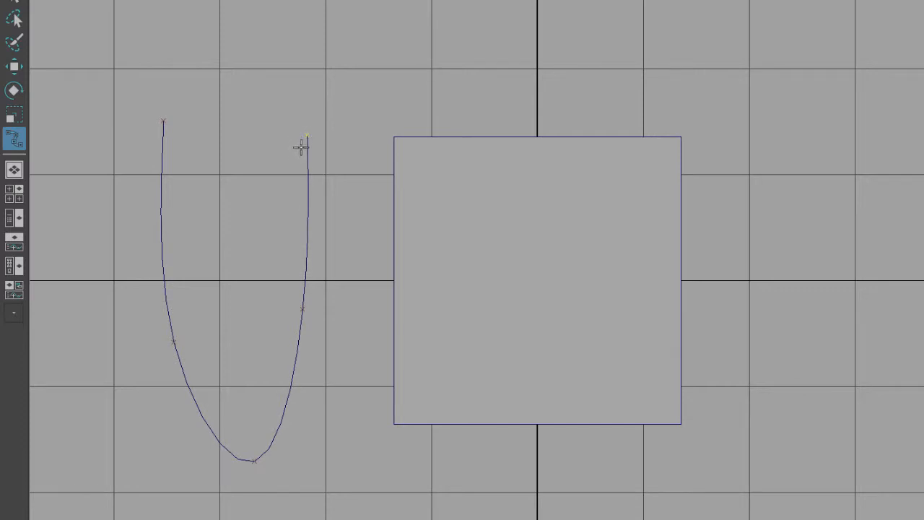
key(q)
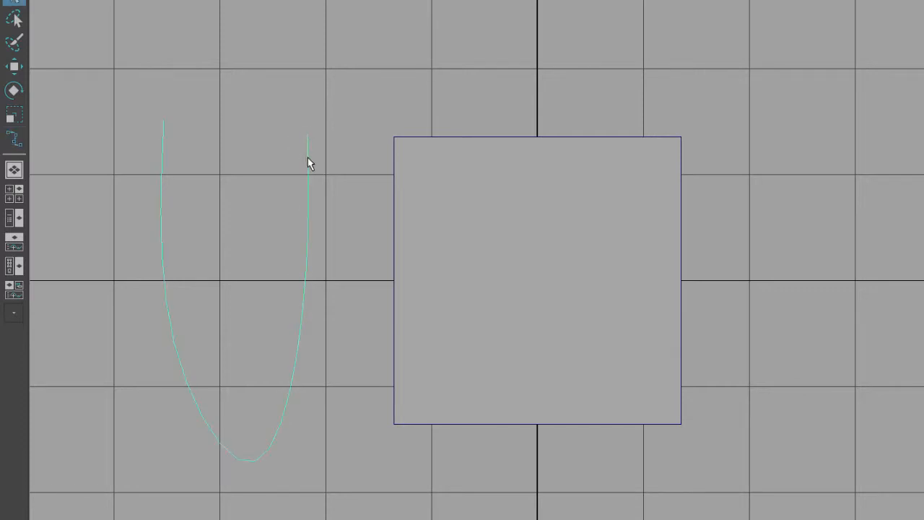
- Show the curve's control vertices and move the upper end vertex nearest the cube horizontally toward the cube
right_drag(307, 158, 253, 158)
key(w)
drag(330, 118, 289, 146)
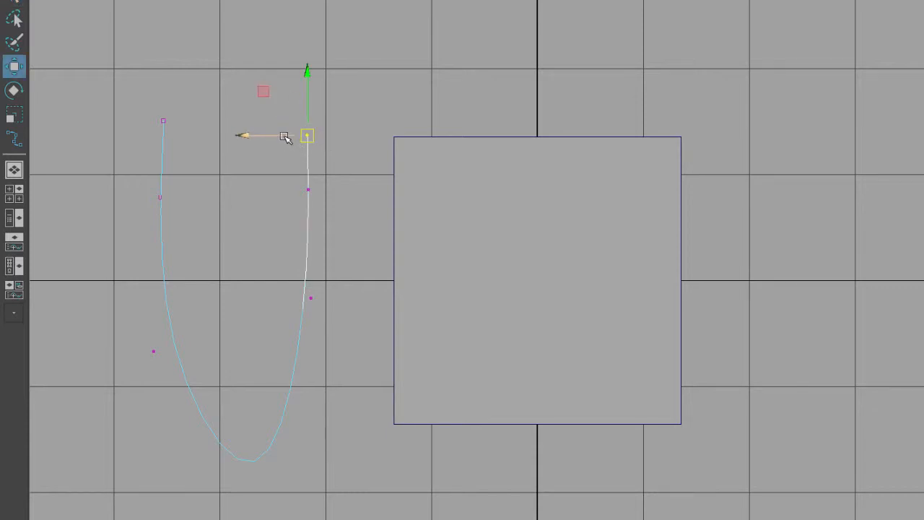
drag(285, 137, 322, 138)
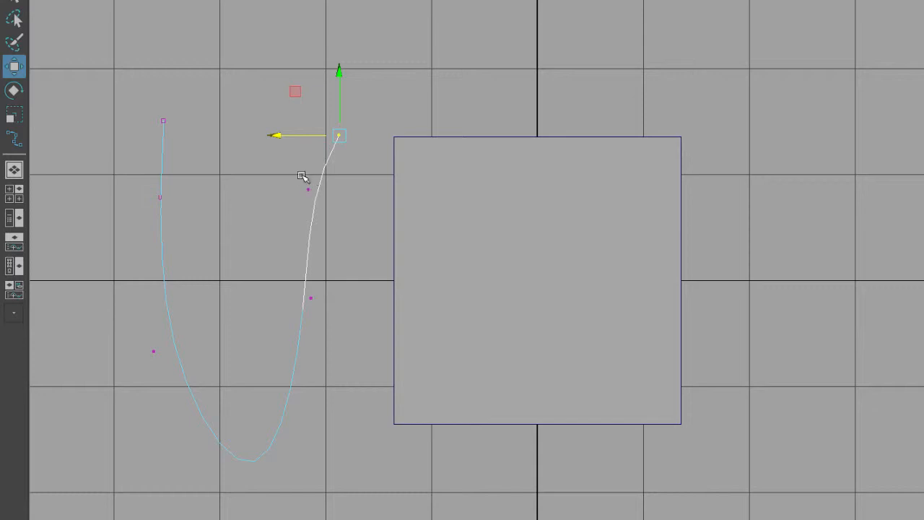
- Turn on point snapping and snap the curve's end vertex horizontally to the control vertex below it, then to the cube's near upper corner
drag(293, 168, 323, 218)
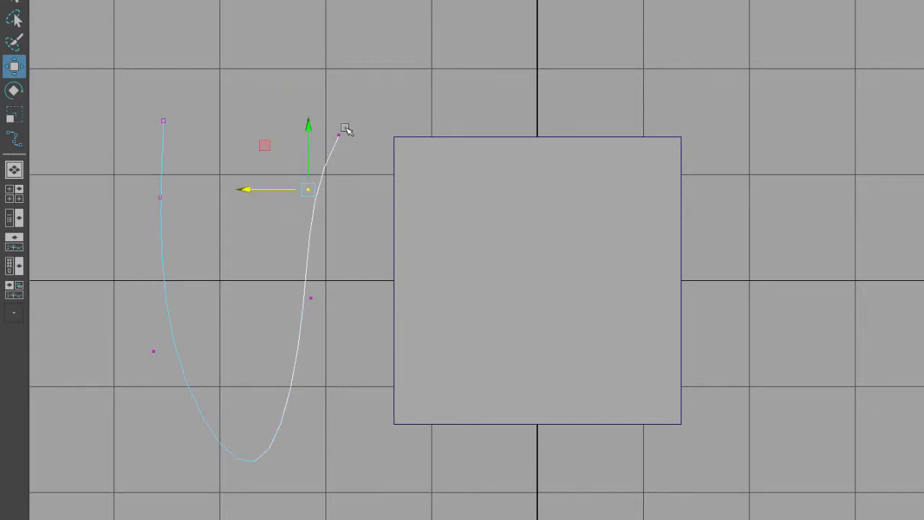
click(321, 143)
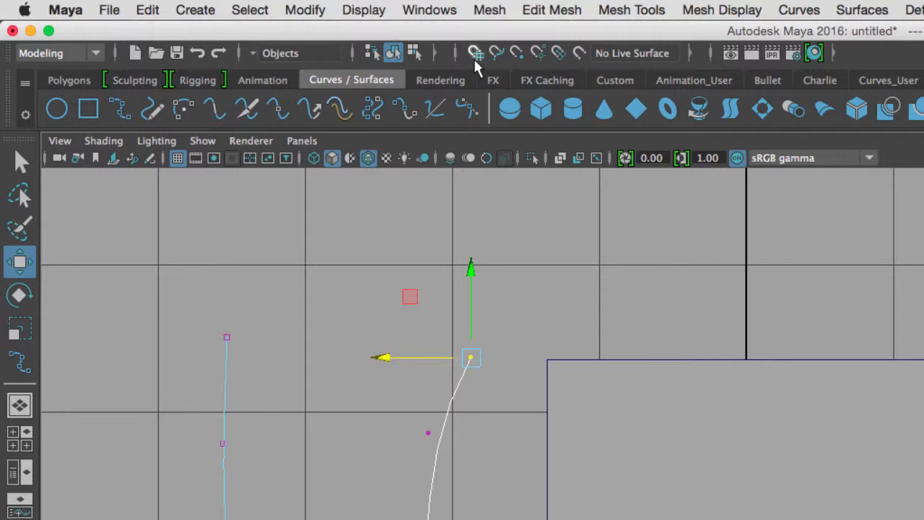
click(518, 51)
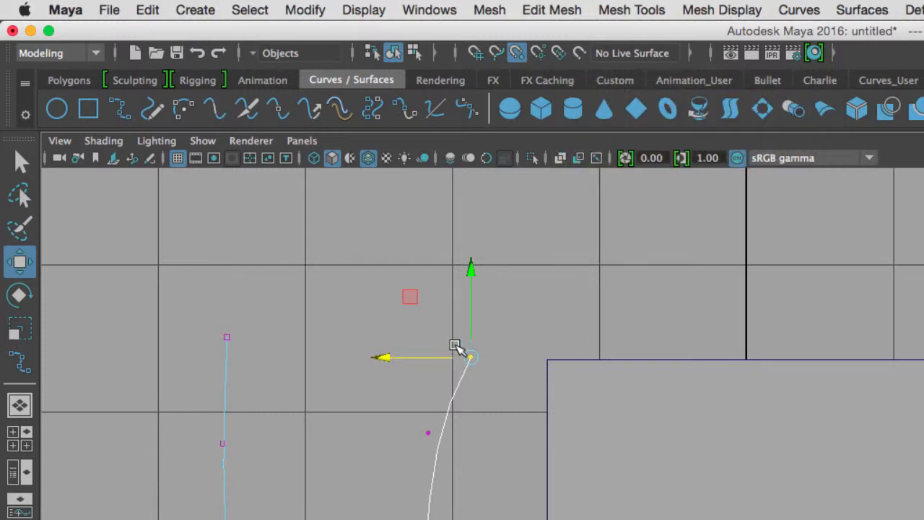
key(v)
drag(441, 359, 430, 358)
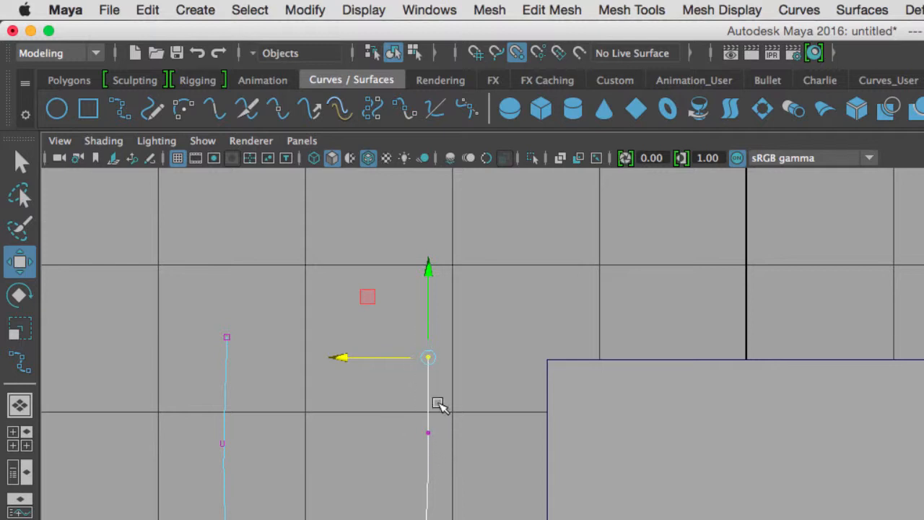
drag(398, 359, 533, 361)
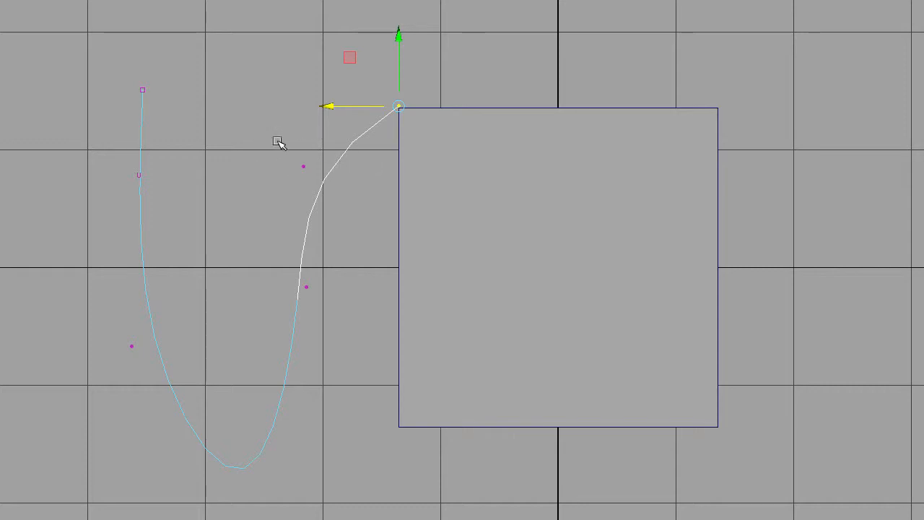
- Try snapping the cube's far upper vertex horizontally onto the corner that touches the curve, then undo the move
click(303, 166)
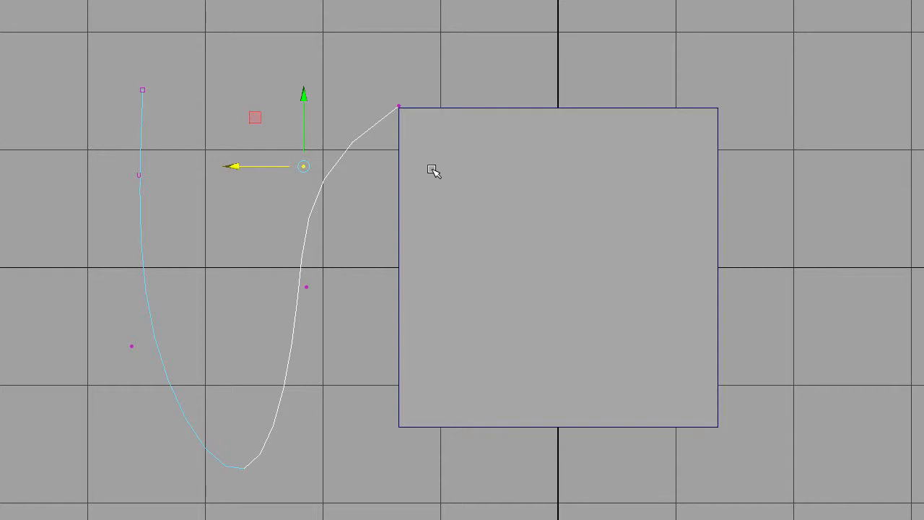
right_drag(432, 169, 381, 171)
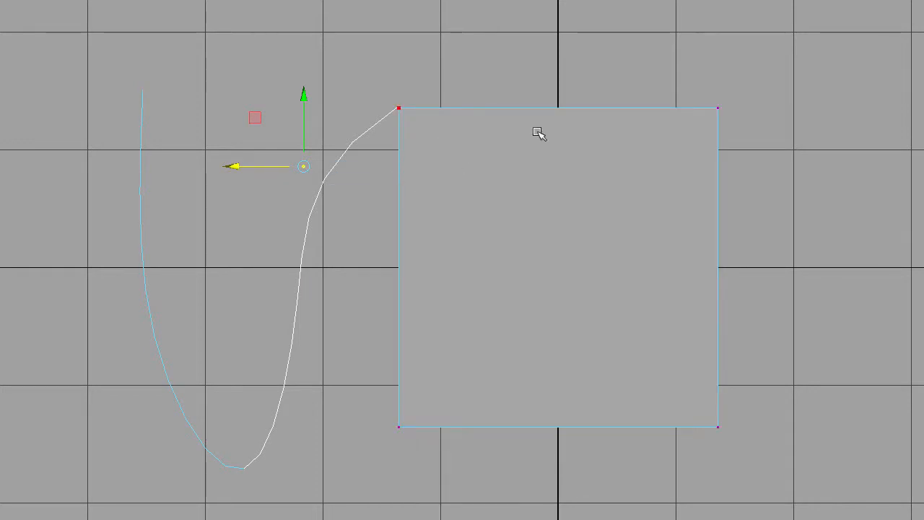
drag(670, 123, 731, 79)
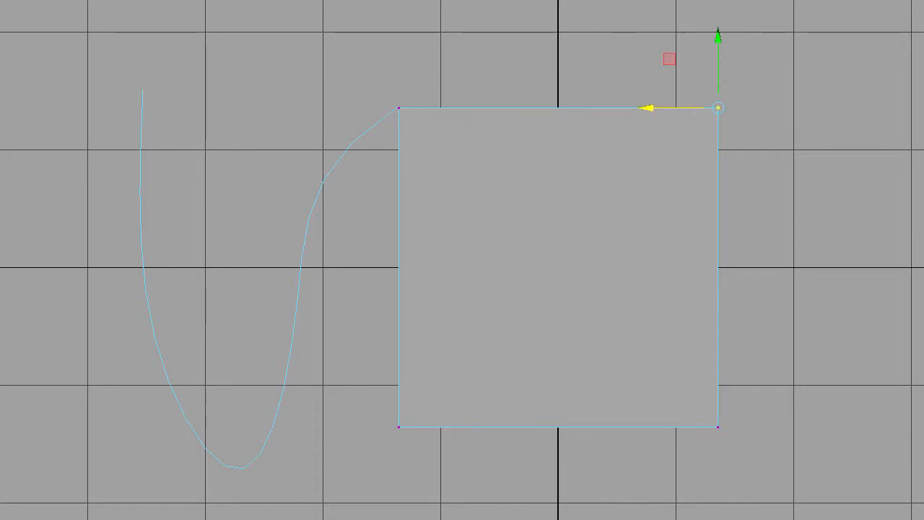
drag(648, 107, 554, 107)
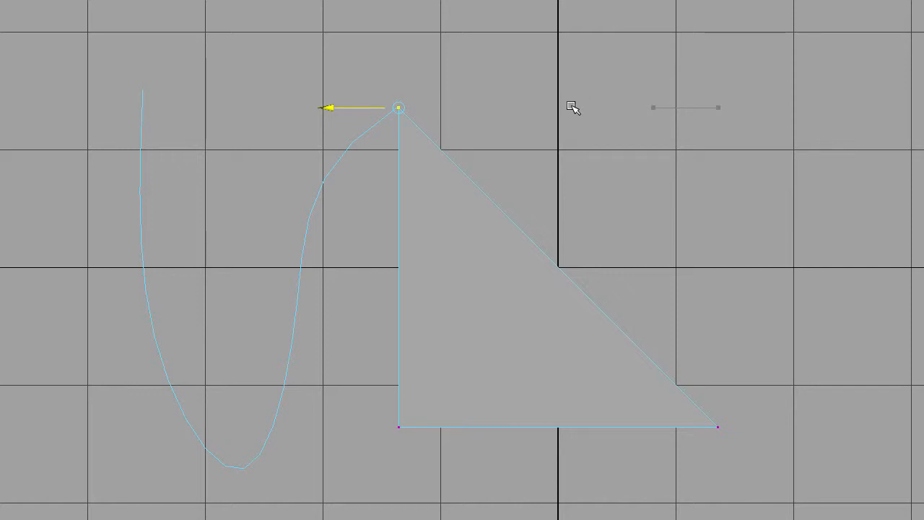
key(ctrl+z)
key(shift+z)
key(ctrl+z)
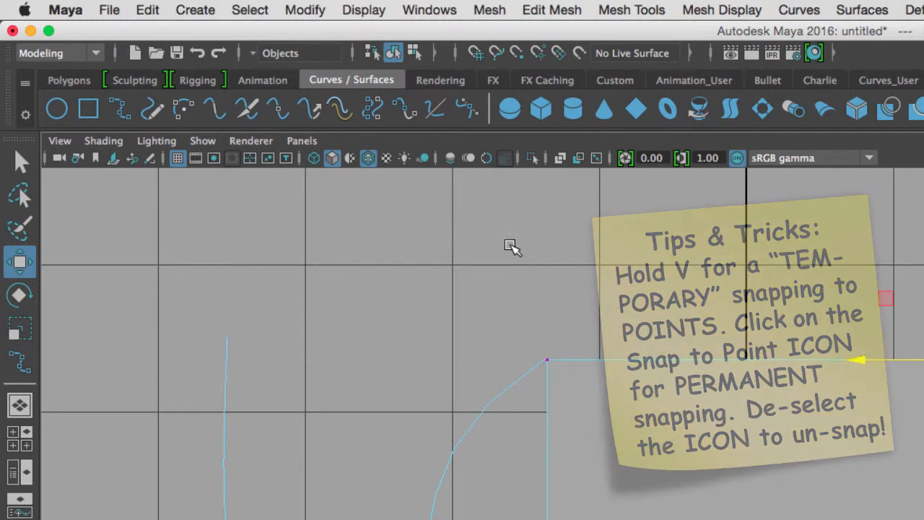
- Select the cube's upper corner vertex that touches the curve and turn on curve snapping
key(v)
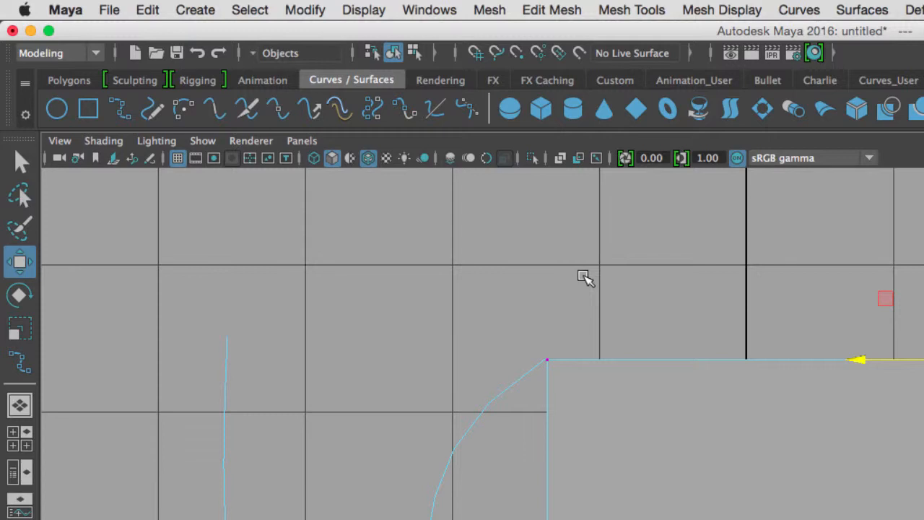
click(548, 359)
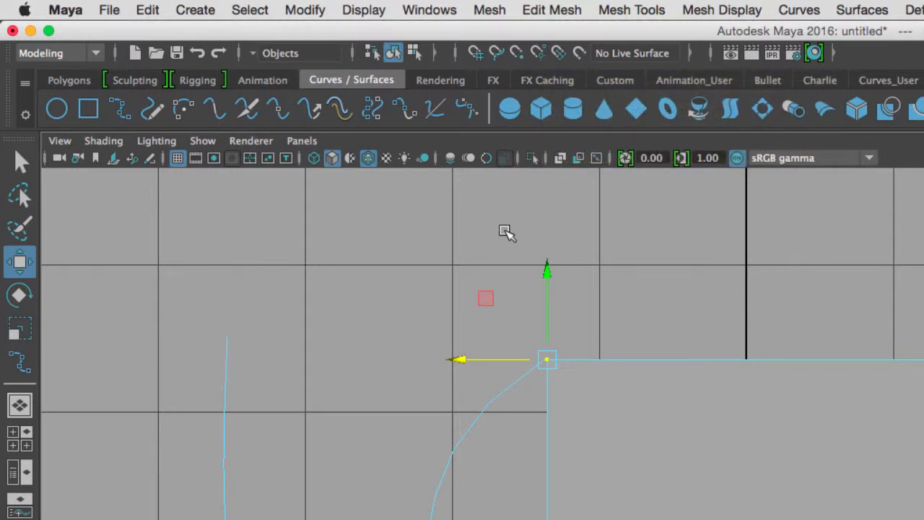
key(c)
click(497, 54)
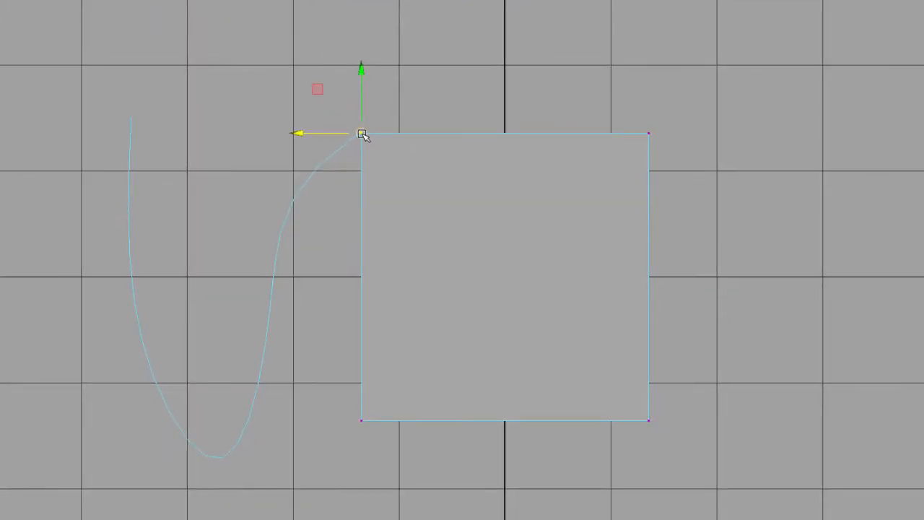
- Undo the first vertex move, reselect the cube's corner vertex and slide it along the curve and back to the curve's end
drag(362, 132, 337, 166)
key(ctrl+z)
key(ctrl+z)
drag(398, 103, 334, 156)
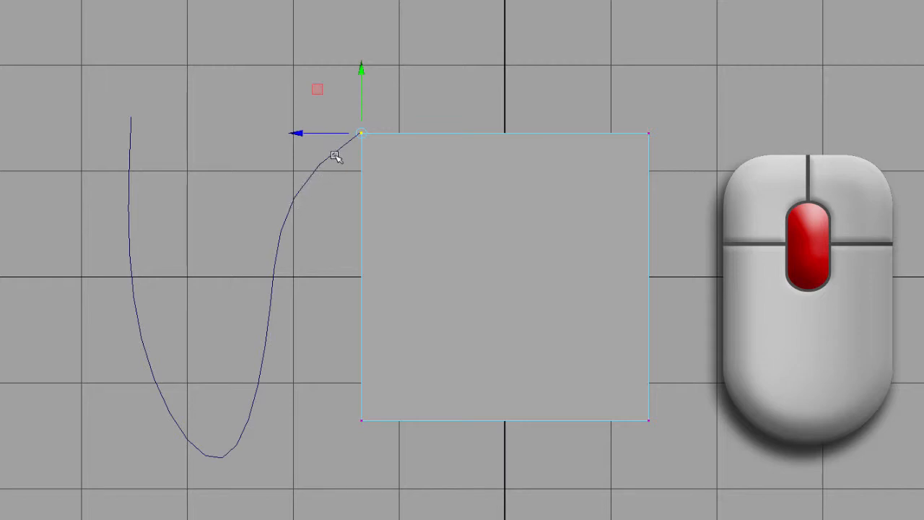
middle_drag(337, 154, 445, 195)
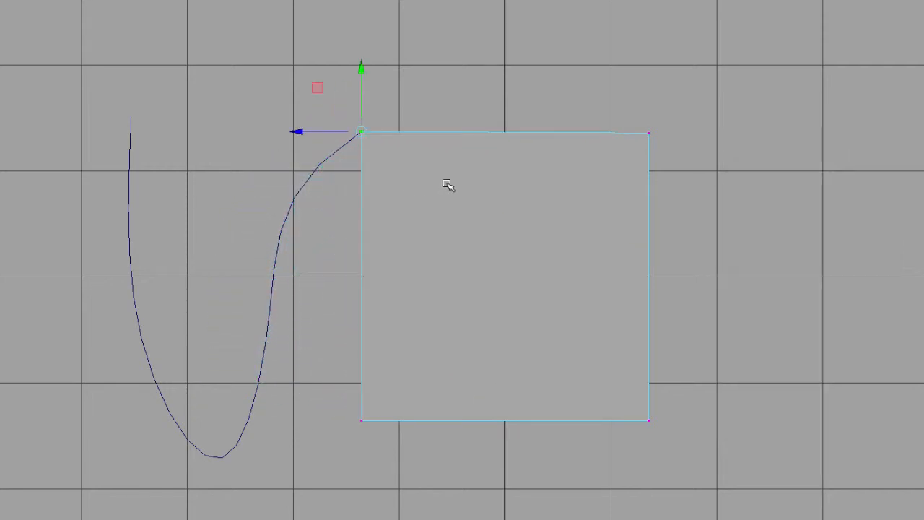
- Return the cube to object mode and deselect it
right_click(392, 140)
click(439, 120)
click(423, 190)
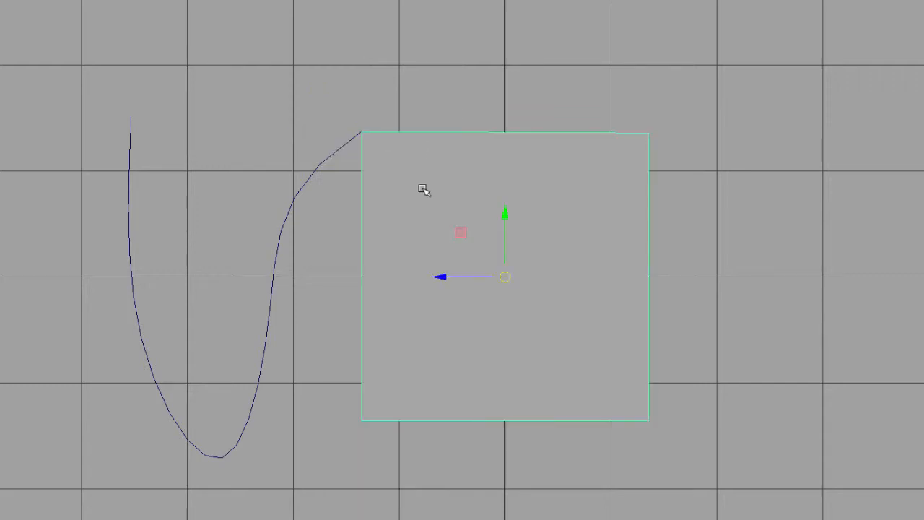
right_drag(418, 152, 466, 134)
click(442, 104)
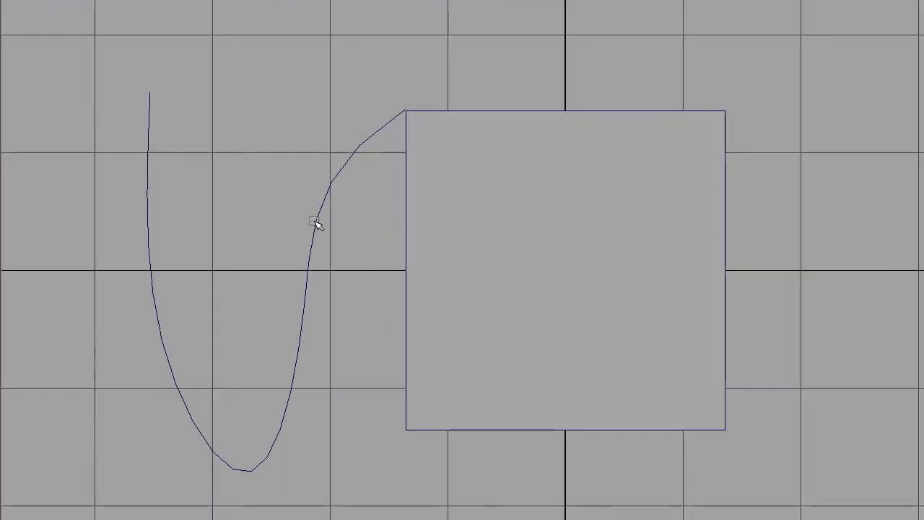
- Show the curve's control vertices, select the one next to the end at the cube, and turn off curve snapping
right_drag(315, 220, 256, 223)
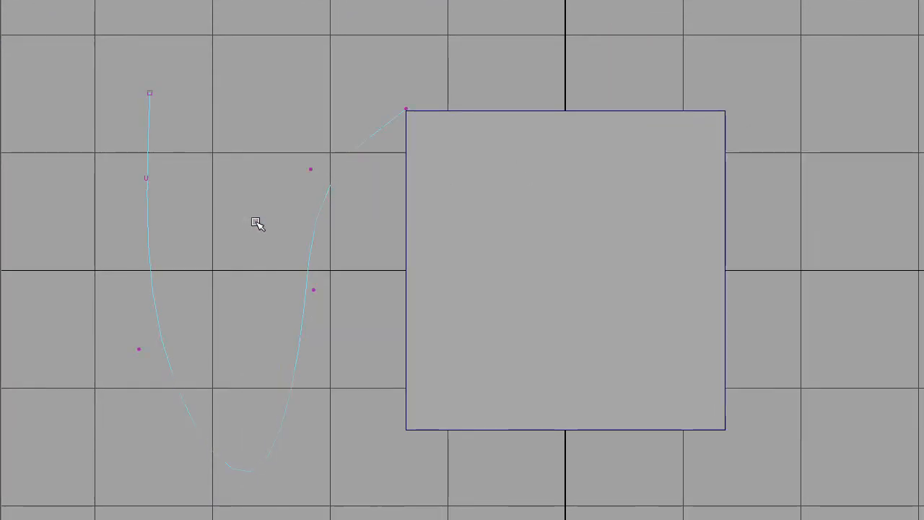
click(310, 168)
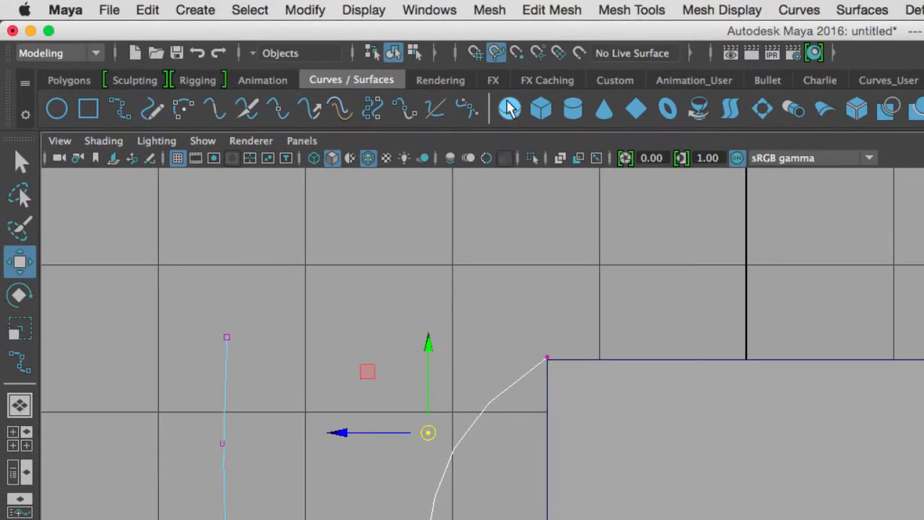
click(495, 55)
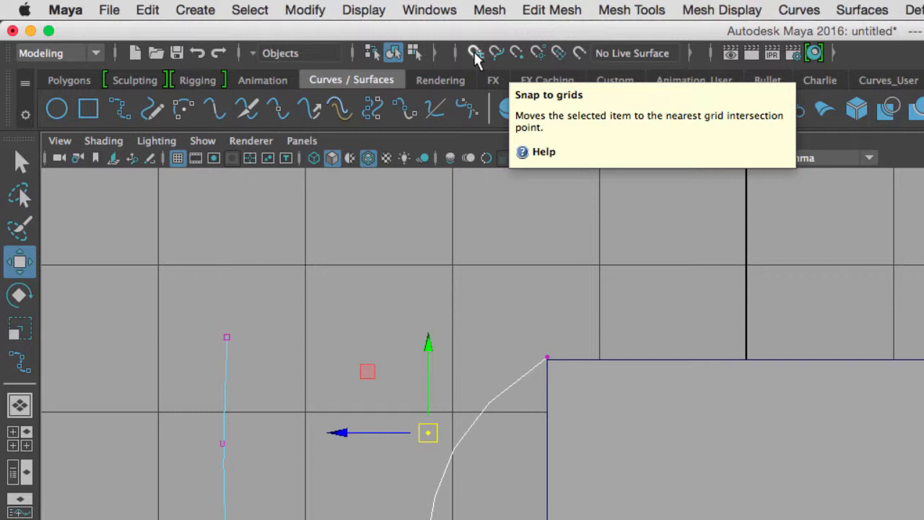
- Turn on grid snapping and snap the selected control vertex to the nearest grid intersection
key(x)
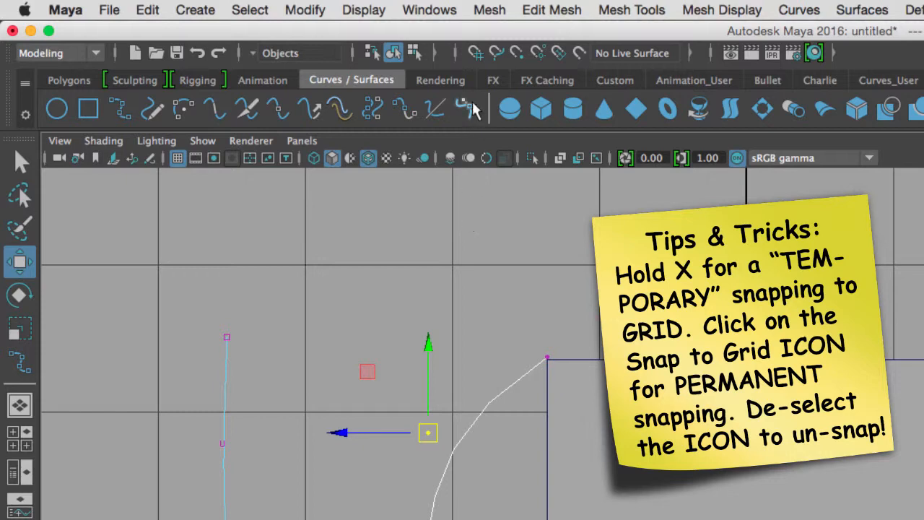
click(475, 53)
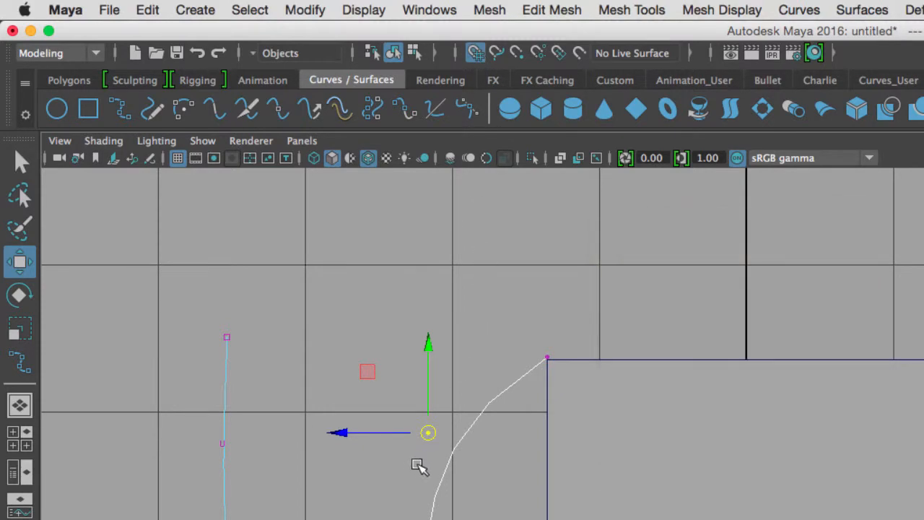
drag(453, 403, 410, 462)
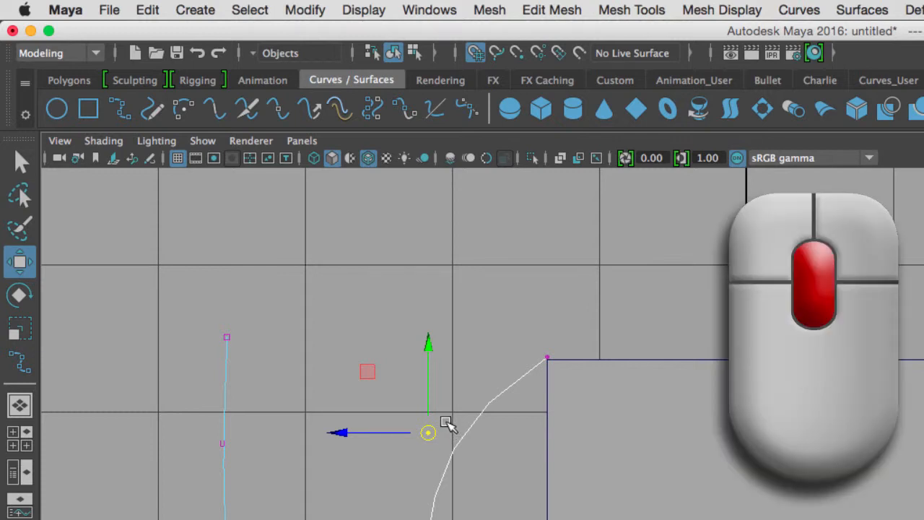
mouse_move(448, 424)
middle_down()
mouse_move(457, 408)
mouse_move(456, 273)
mouse_move(322, 268)
mouse_move(303, 394)
mouse_move(445, 427)
mouse_move(445, 279)
mouse_move(585, 274)
mouse_move(458, 264)
mouse_move(448, 388)
mouse_move(329, 400)
mouse_move(450, 407)
middle_up()
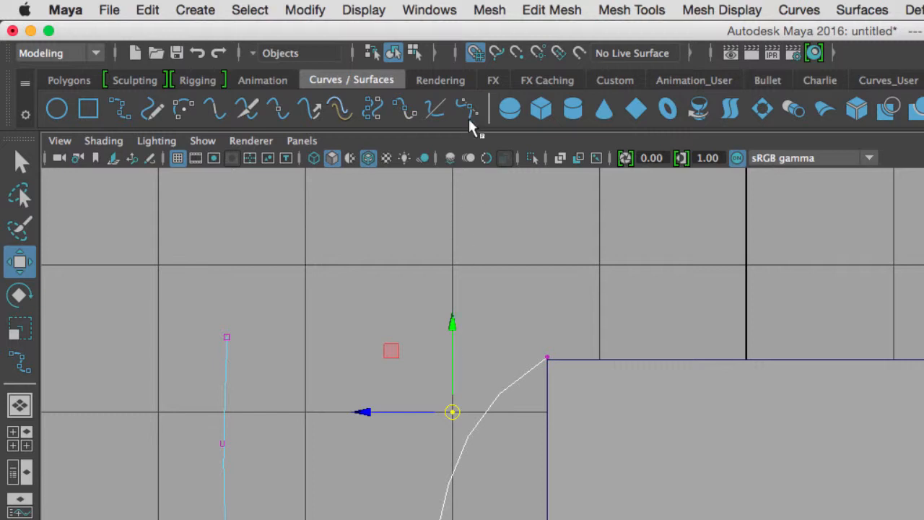
- Turn off grid snapping and briefly activate temporary grid, curve and point snapping in turn
click(476, 54)
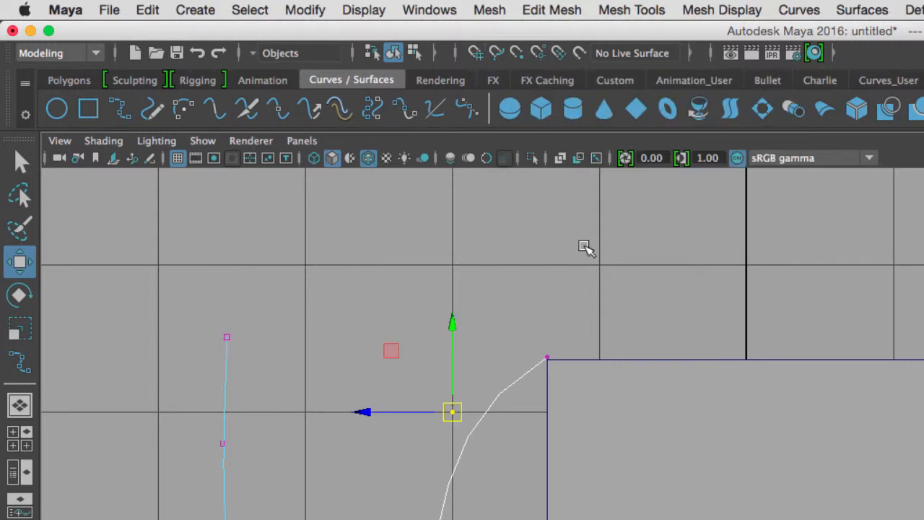
key(x)
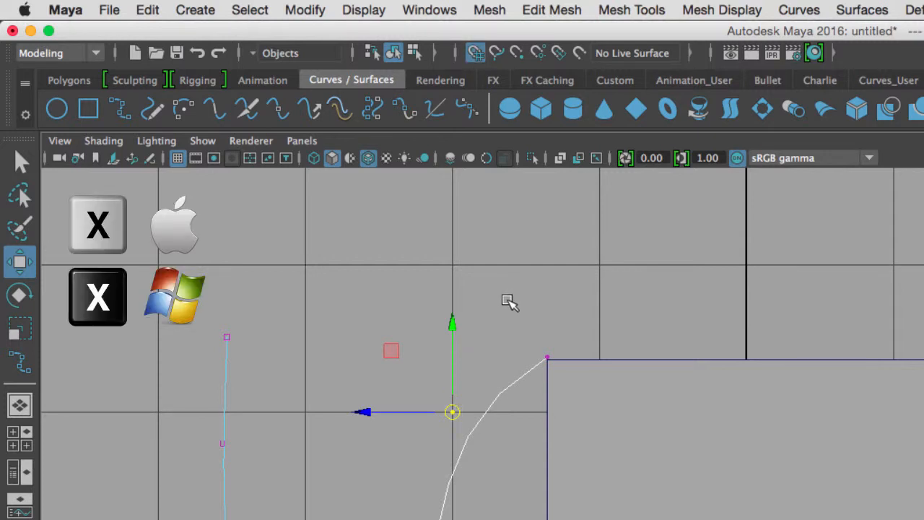
key(c)
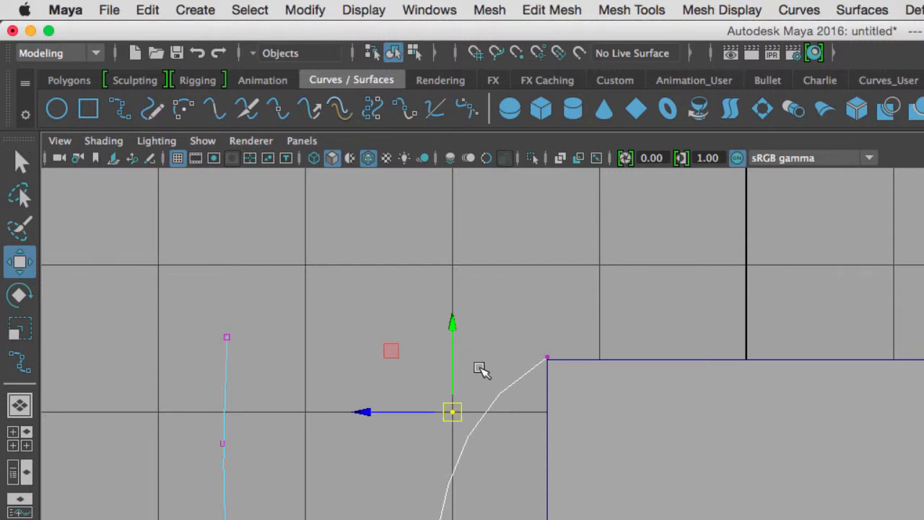
key(v)
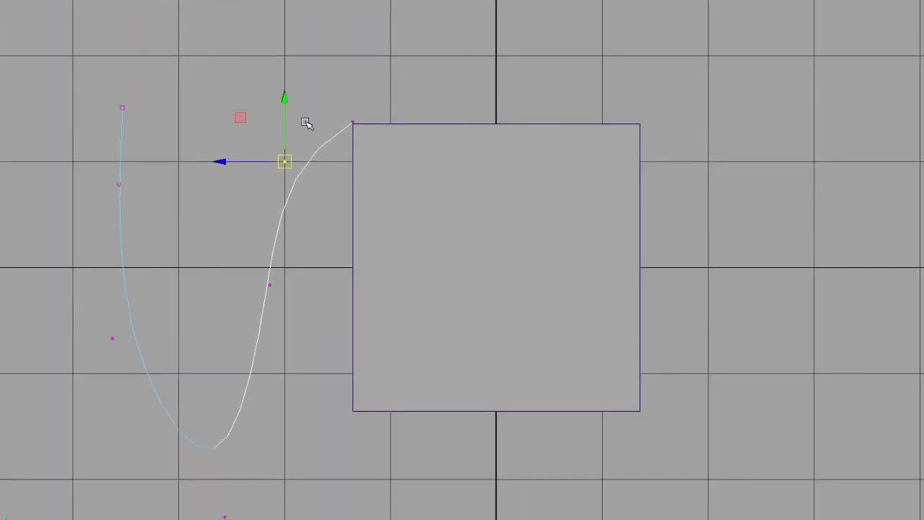
- Move the selected control vertex with temporary grid snapping and with temporary curve snapping, placing it close to the curve's upper bend
mouse_move(306, 125)
middle_down()
mouse_move(305, 137)
mouse_move(305, 116)
mouse_move(338, 70)
mouse_move(305, 103)
mouse_move(299, 140)
middle_up()
key(x)
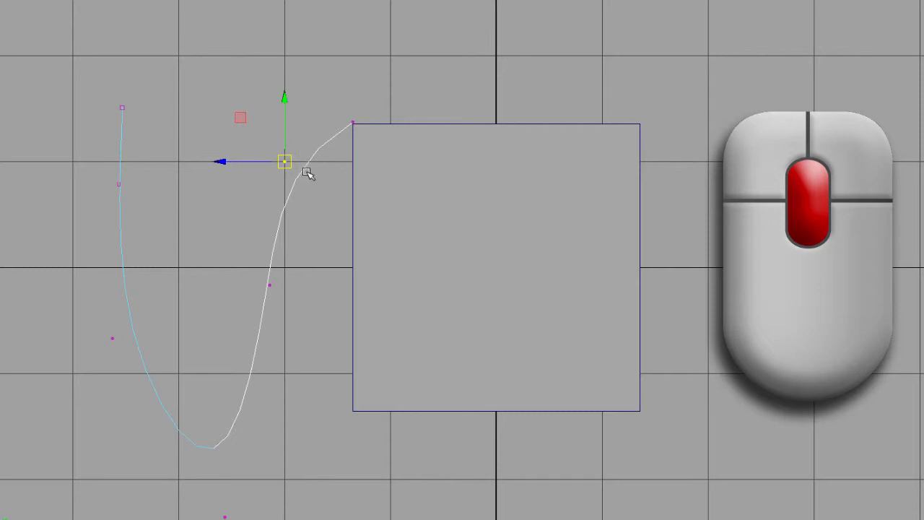
key(c)
middle_drag(311, 163, 296, 180)
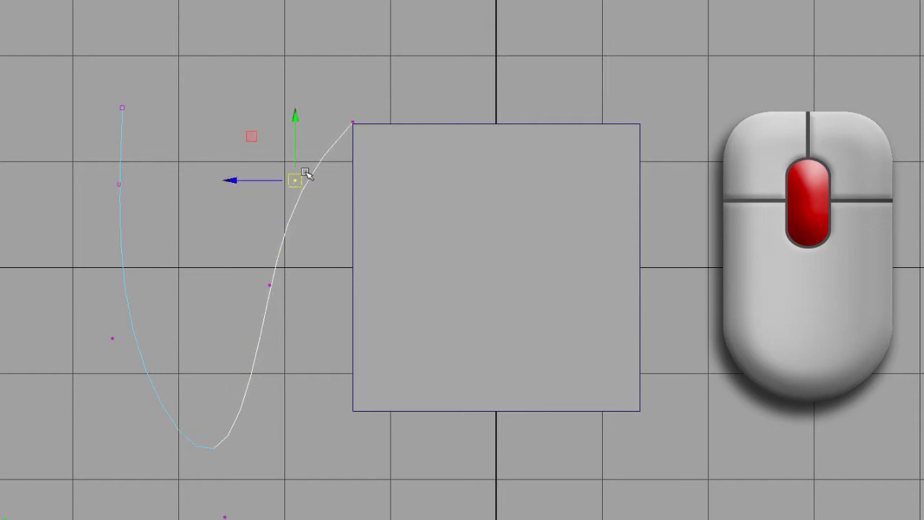
- Snap the control vertex to the cube's corners with temporary point snapping and move it back beside the curve near the cube's upper-left corner
key(v)
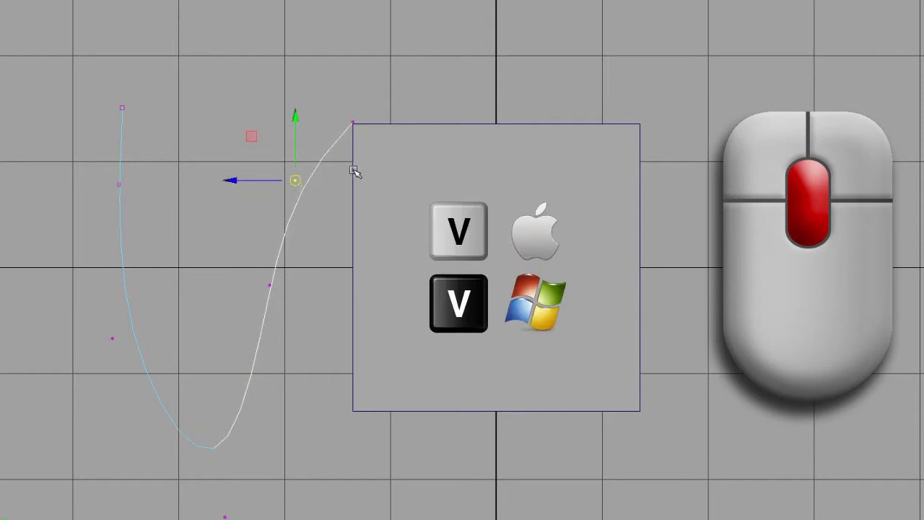
middle_drag(354, 171, 543, 140)
middle_drag(619, 149, 628, 366)
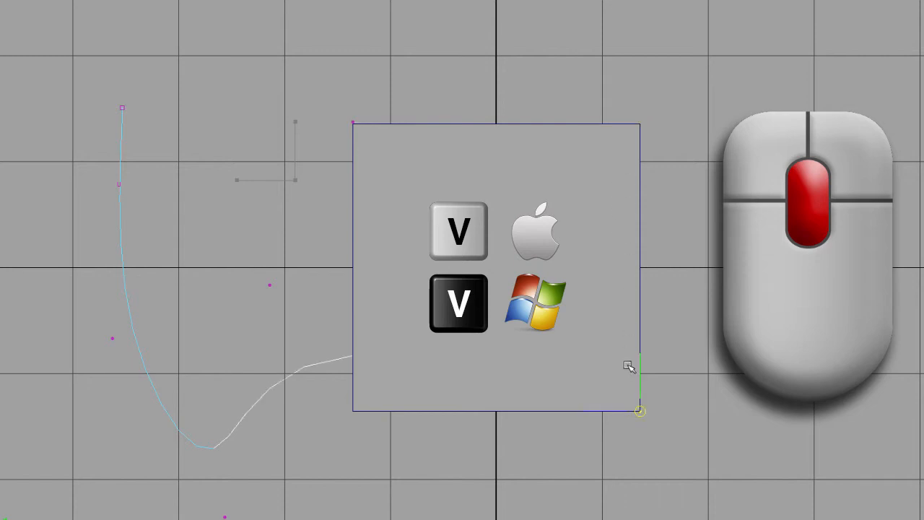
middle_drag(515, 397, 370, 174)
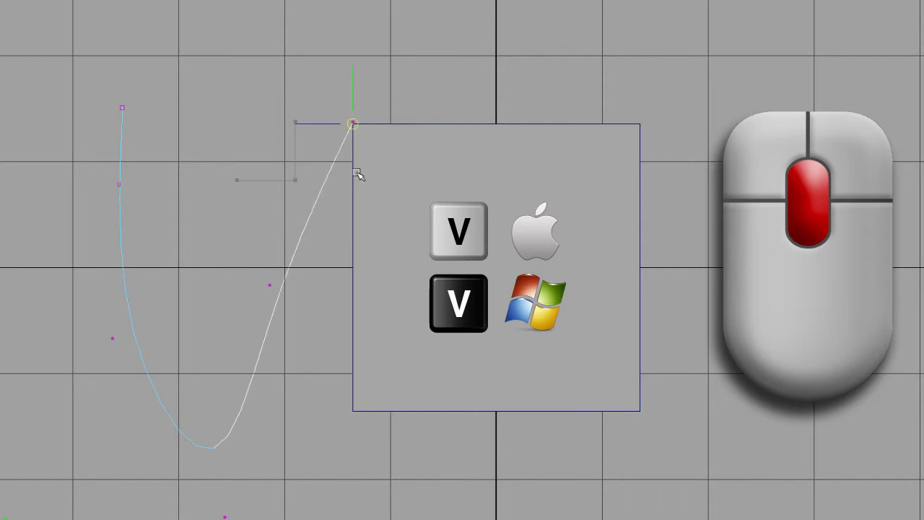
middle_drag(331, 211, 299, 230)
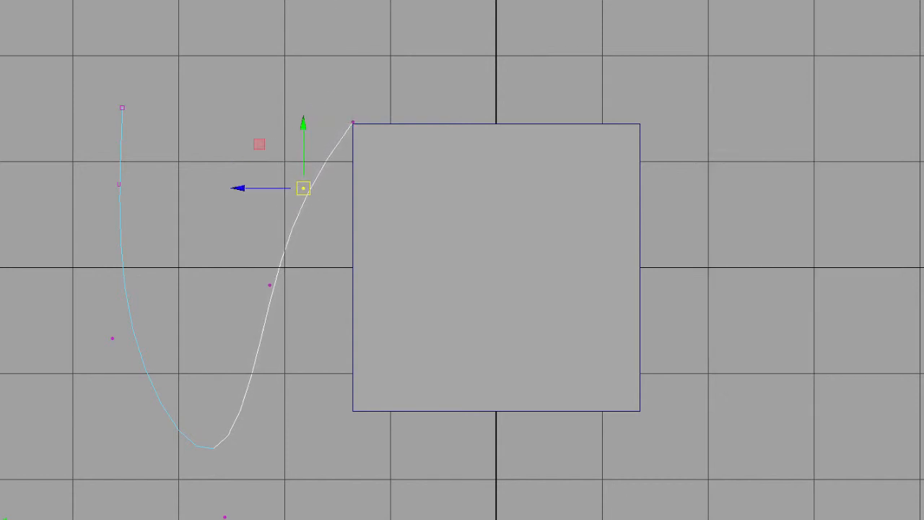